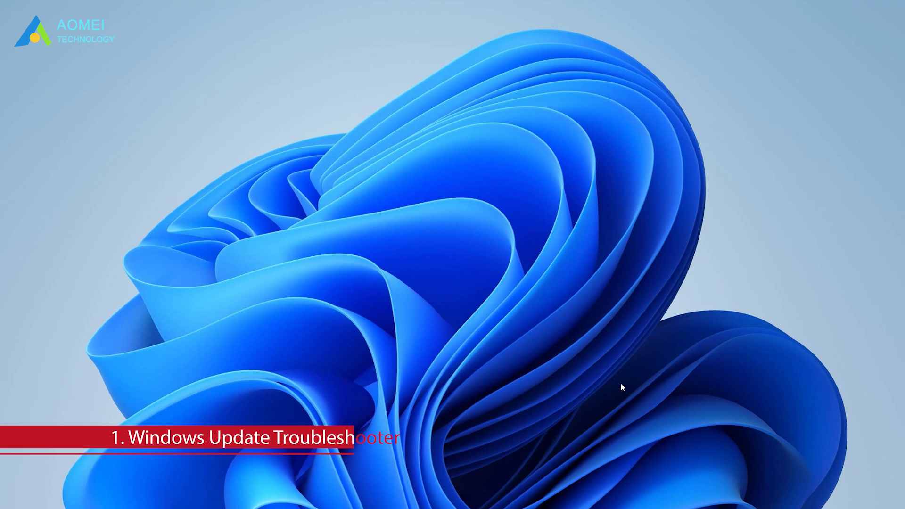
- Run the Windows Update troubleshooter from Settings > System > Troubleshoot > Other troubleshooters
{"action": "key", "text": "super+i"}
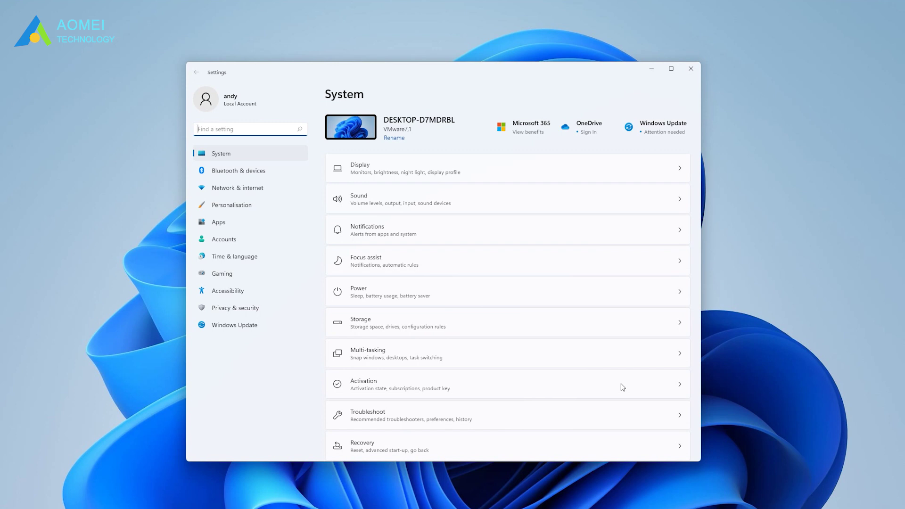
{"action": "left_click", "coordinate": [601, 417]}
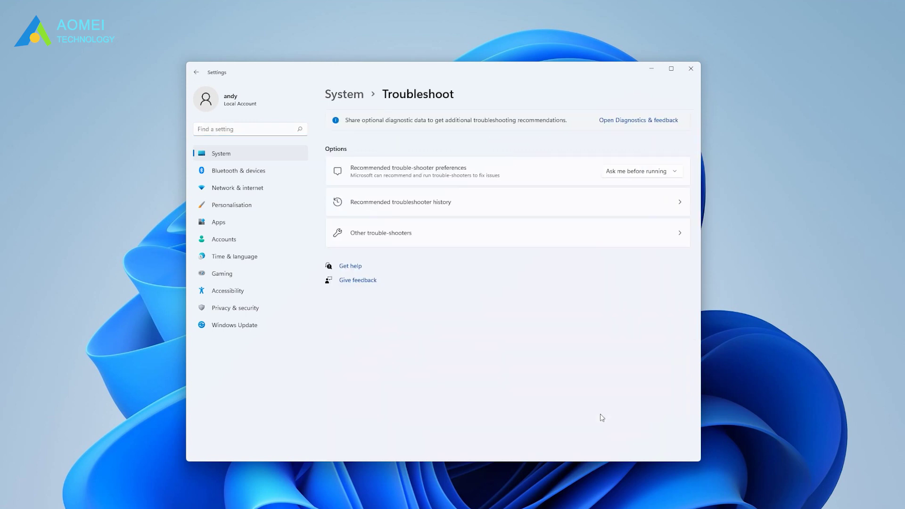
{"action": "left_click", "coordinate": [506, 241]}
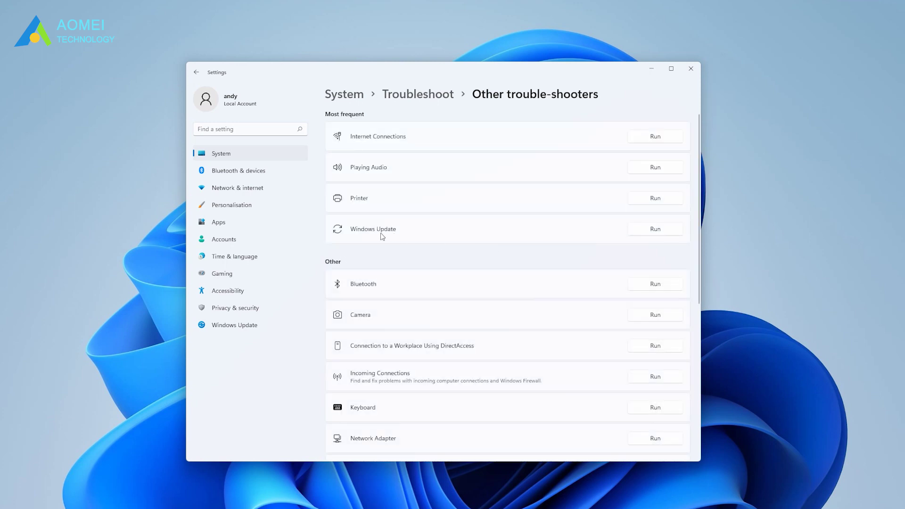
{"action": "left_click", "coordinate": [657, 231]}
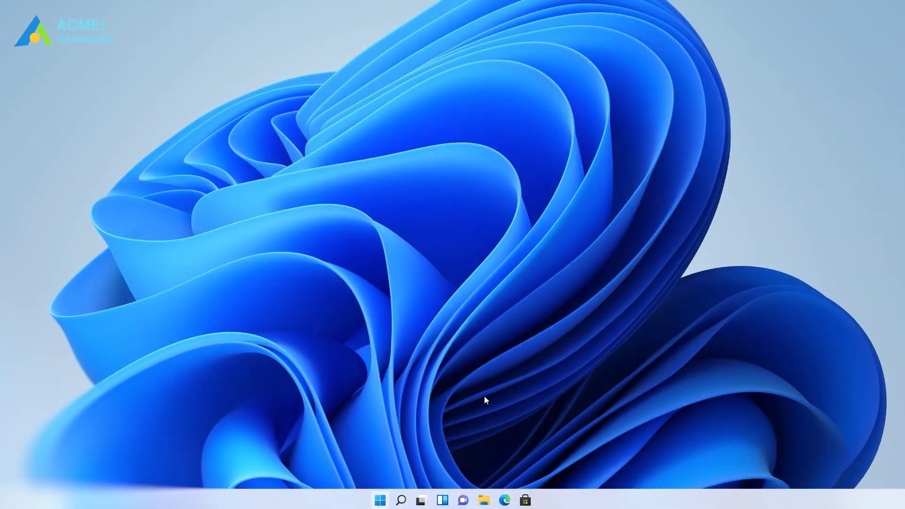
- Launch Disk Cleanup from search and select drive C: to clean
{"action": "left_click", "coordinate": [401, 501]}
{"action": "type", "text": "disk cleanup"}
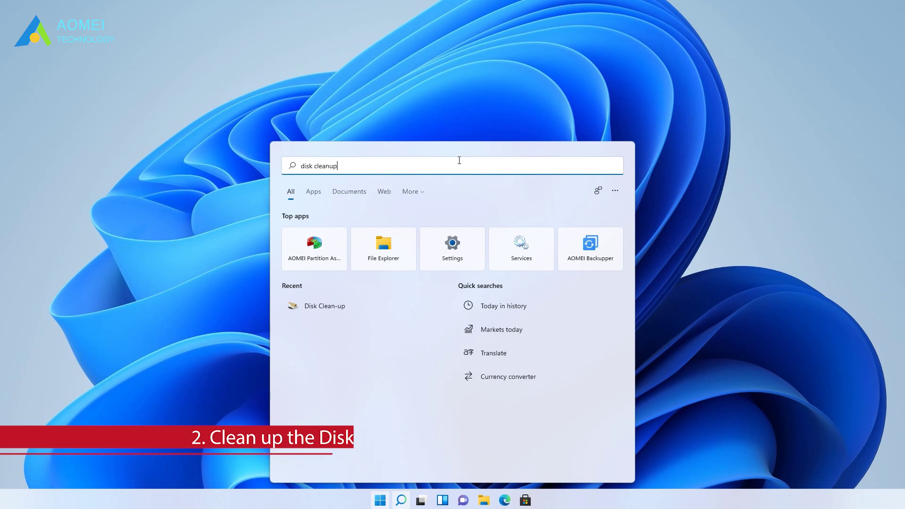
{"action": "left_click", "coordinate": [477, 314]}
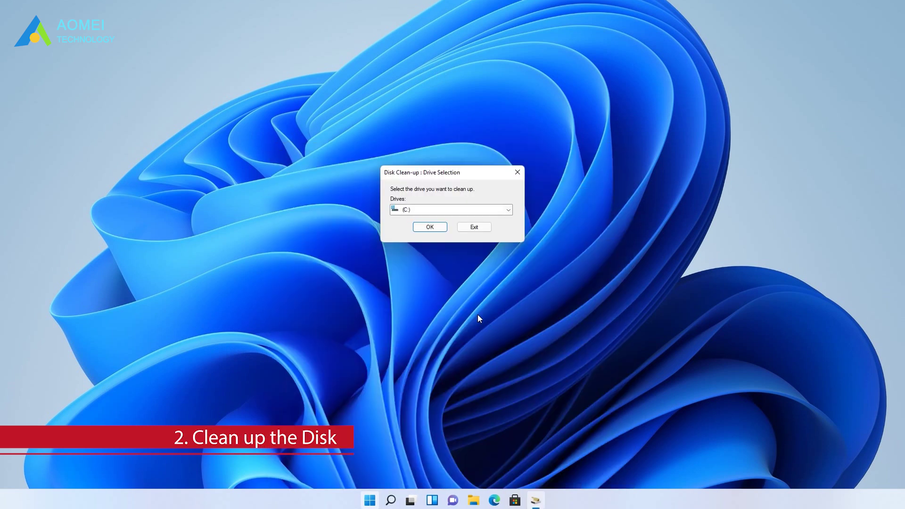
{"action": "left_click", "coordinate": [430, 227]}
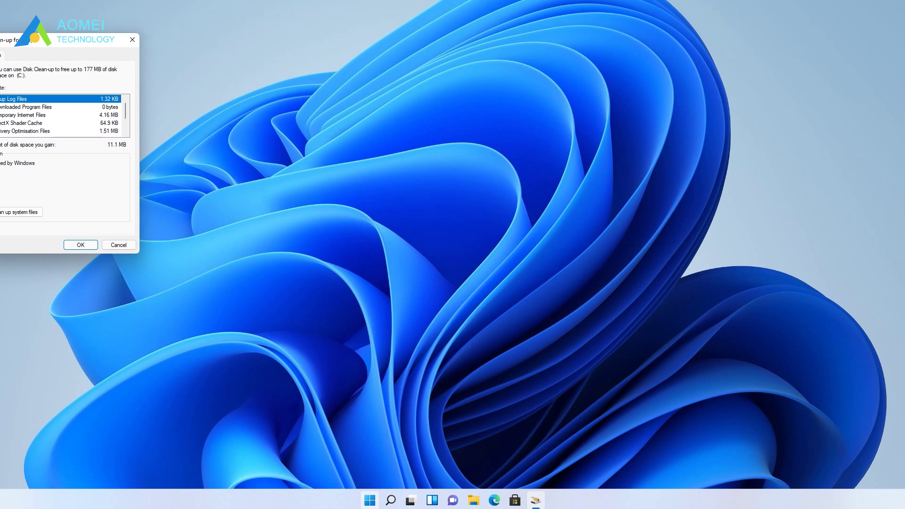
- Untick Temporary Internet Files and permanently delete the Downloaded Program Files
{"action": "left_click_drag", "start_coordinate": [67, 43], "coordinate": [459, 184]}
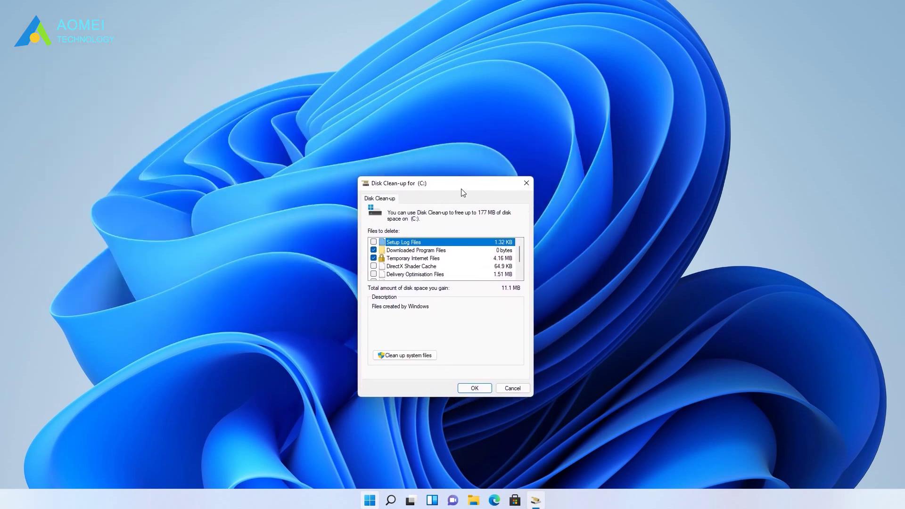
{"action": "left_click", "coordinate": [373, 258]}
{"action": "left_click", "coordinate": [377, 251]}
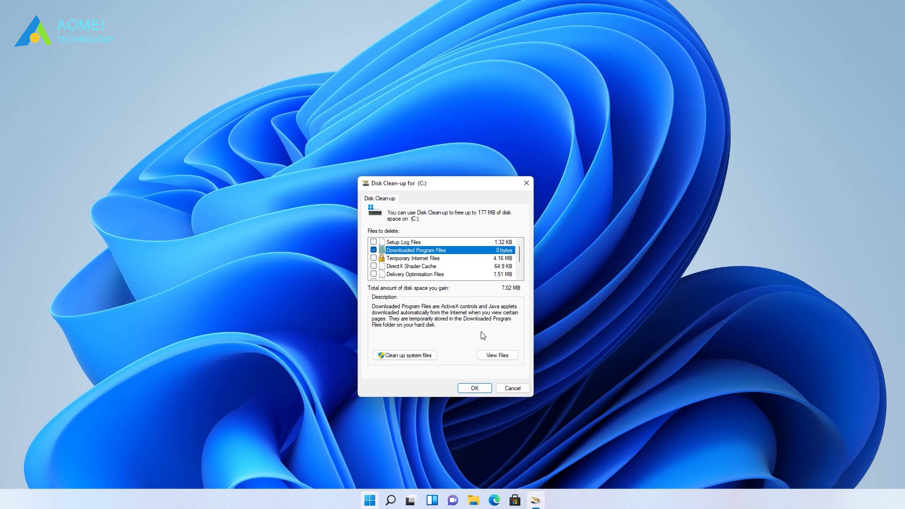
{"action": "left_click", "coordinate": [477, 389]}
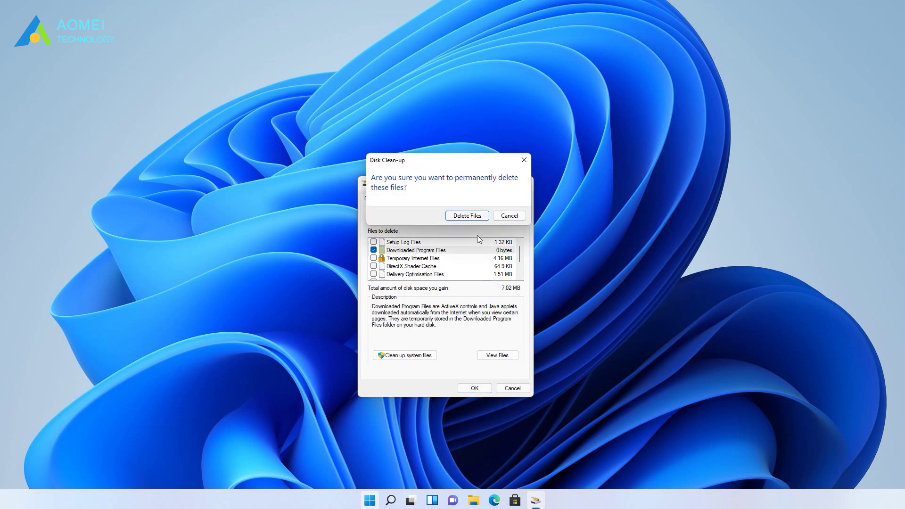
{"action": "left_click", "coordinate": [469, 216]}
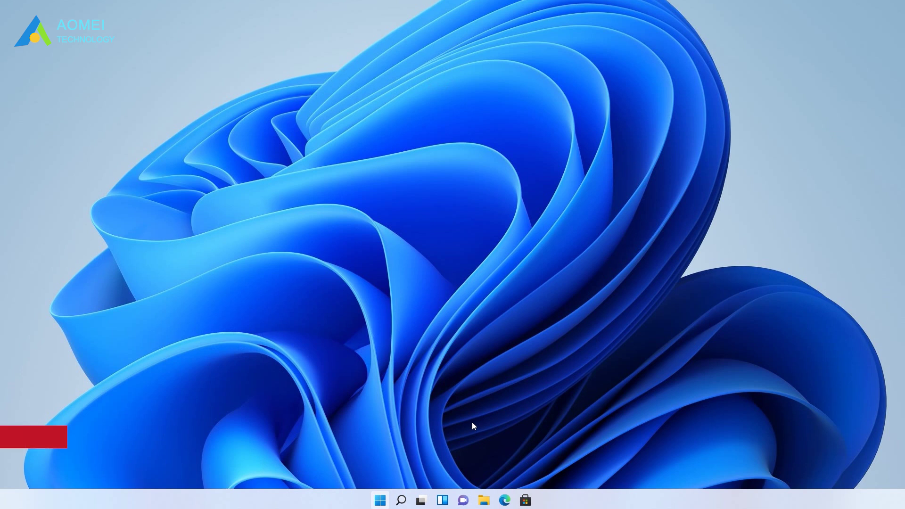
- In Device Manager, choose Update driver for the first VMware Virtual S SCSI Disk Device
{"action": "right_click", "coordinate": [380, 500]}
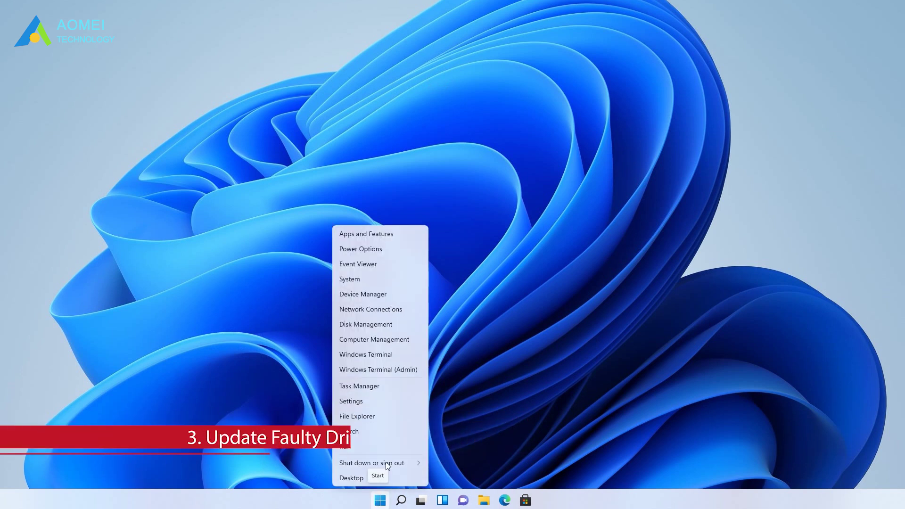
{"action": "left_click", "coordinate": [380, 300]}
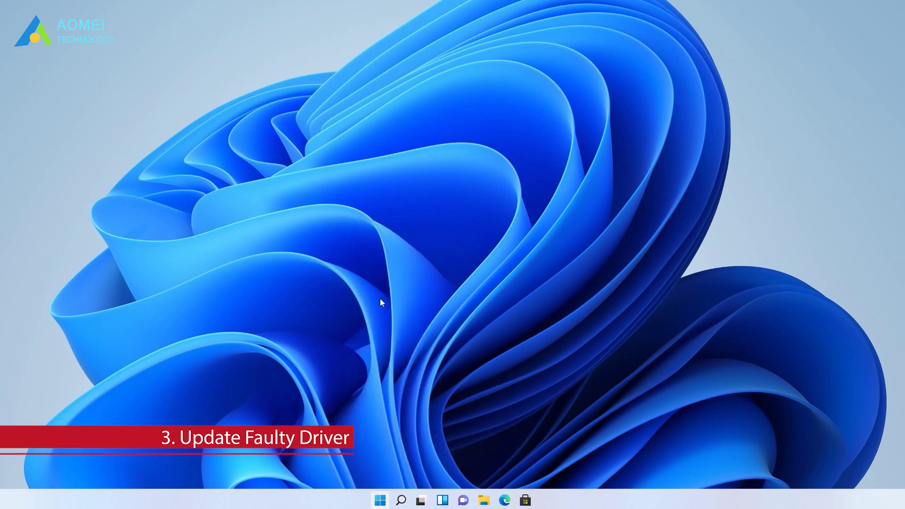
{"action": "left_click", "coordinate": [289, 214]}
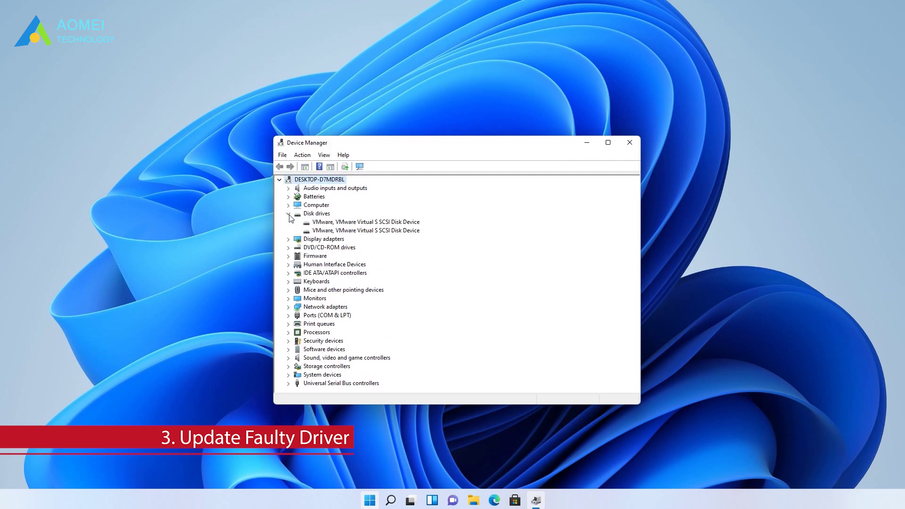
{"action": "left_click", "coordinate": [409, 223]}
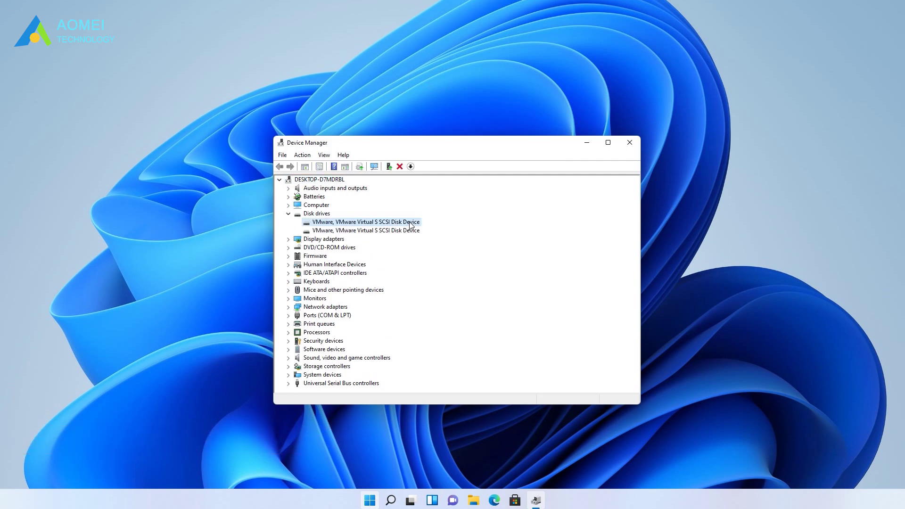
{"action": "right_click", "coordinate": [409, 225]}
{"action": "left_click", "coordinate": [427, 227]}
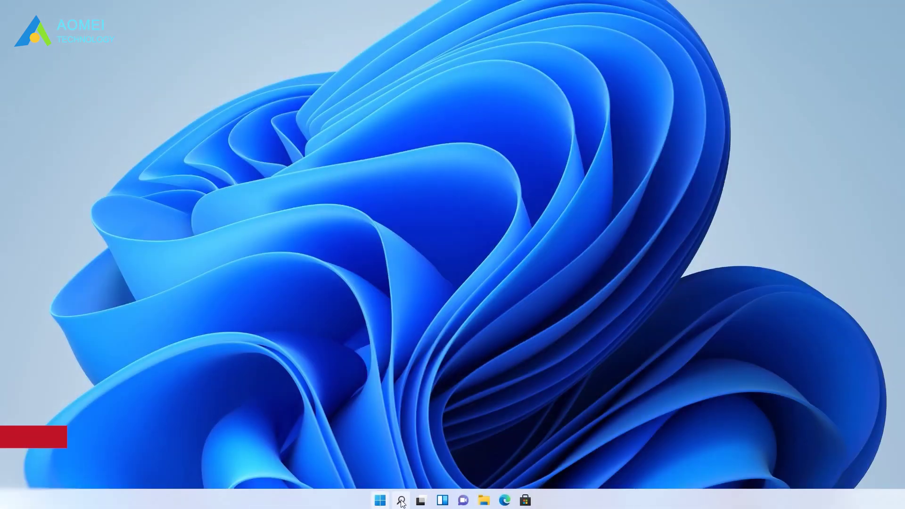
- Open cmd as administrator, approve the UAC prompt, and centre the Command Prompt window
{"action": "key", "text": "super+s"}
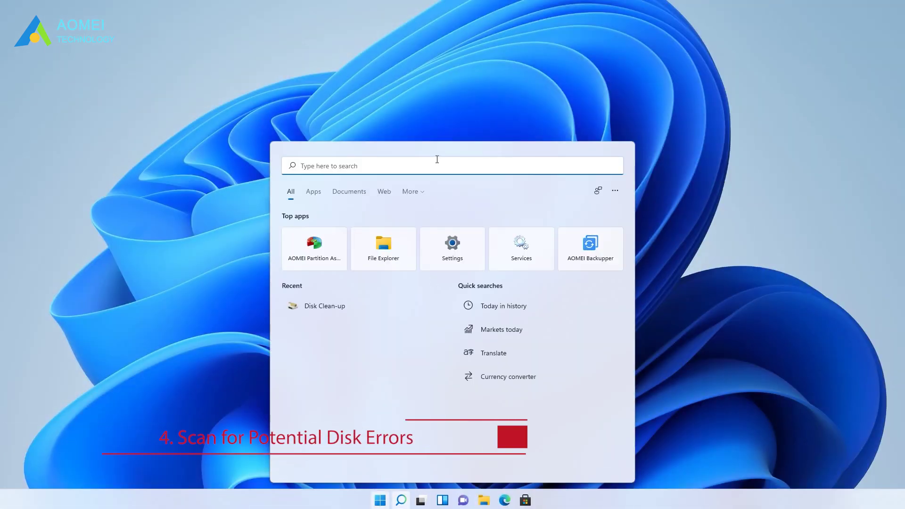
{"action": "type", "text": "cm"}
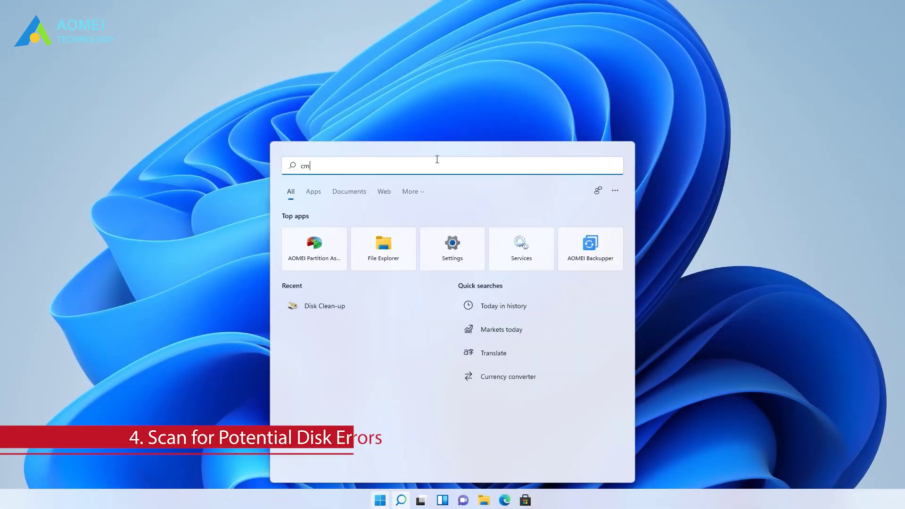
{"action": "type", "text": "d"}
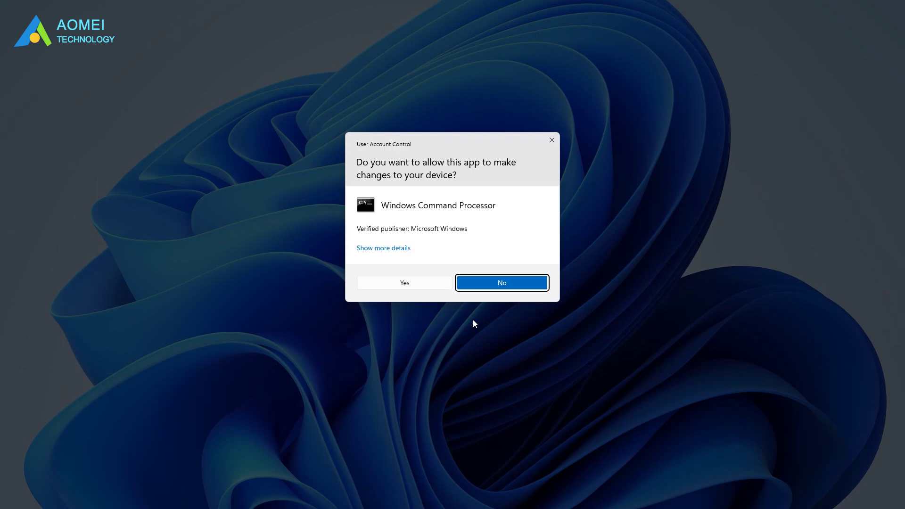
{"action": "left_click", "coordinate": [429, 288]}
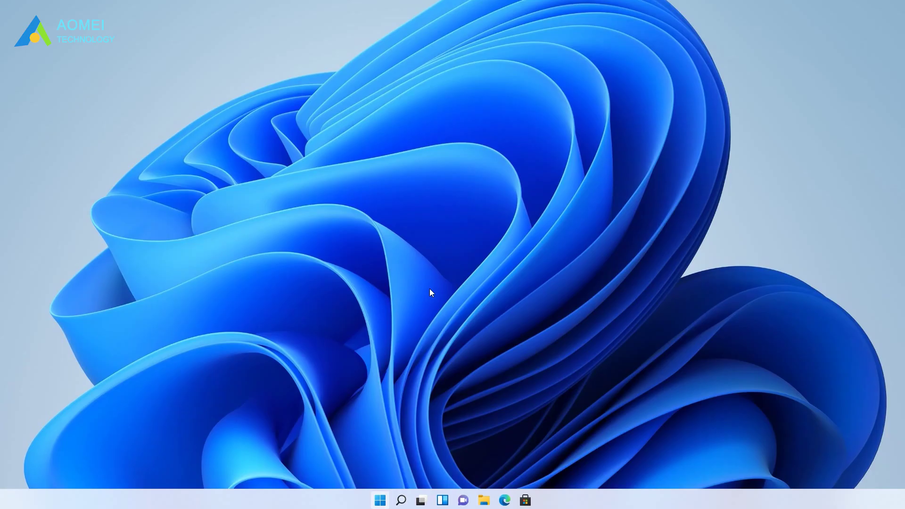
{"action": "left_click_drag", "start_coordinate": [255, 0], "coordinate": [598, 190]}
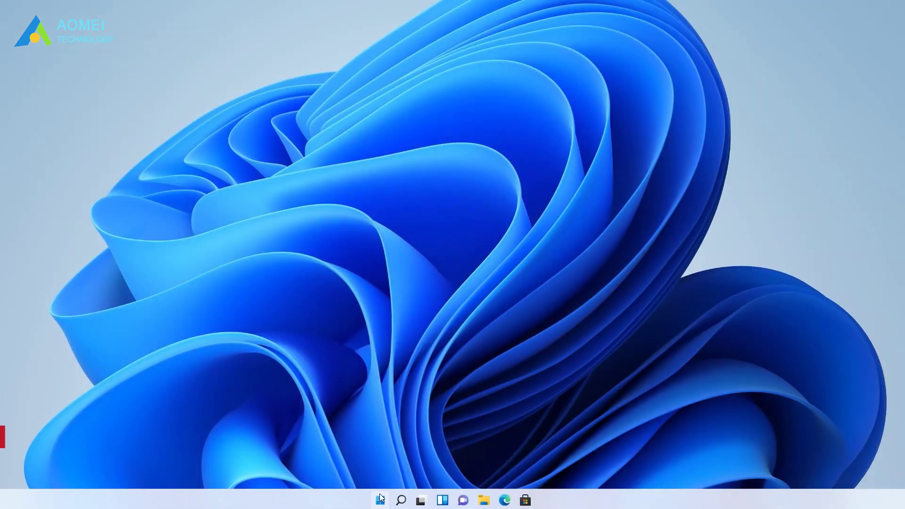
- In Device Manager, disable the Intel(R) 82574L Gigabit Network Connection adapter and confirm
{"action": "right_click", "coordinate": [380, 499]}
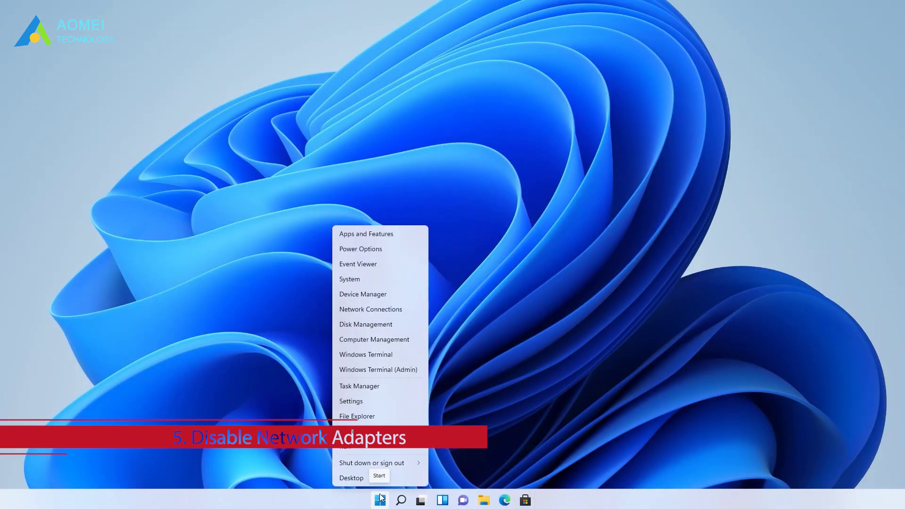
{"action": "left_click", "coordinate": [384, 292]}
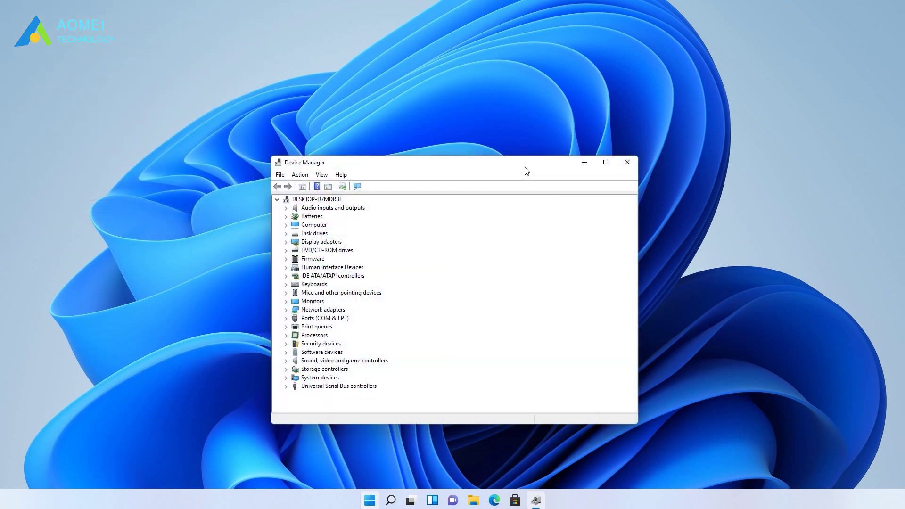
{"action": "left_click", "coordinate": [289, 310]}
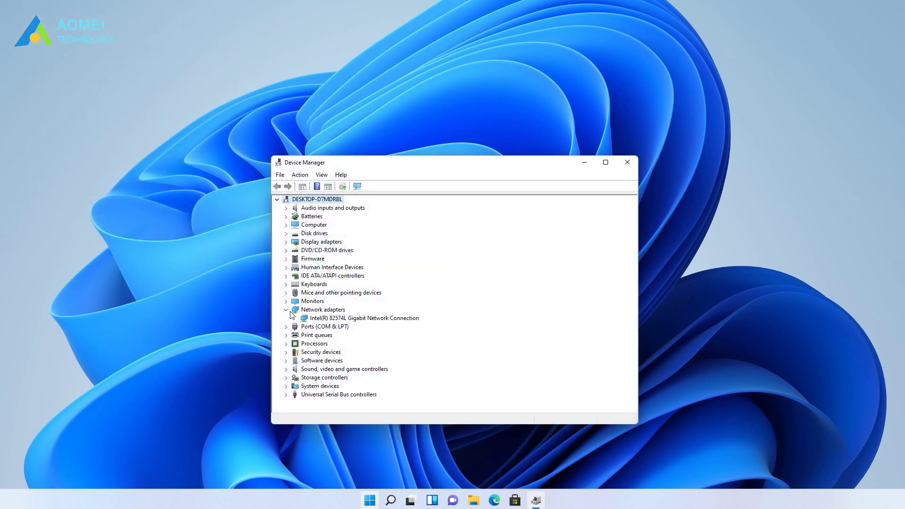
{"action": "left_click", "coordinate": [385, 319]}
{"action": "right_click", "coordinate": [385, 321]}
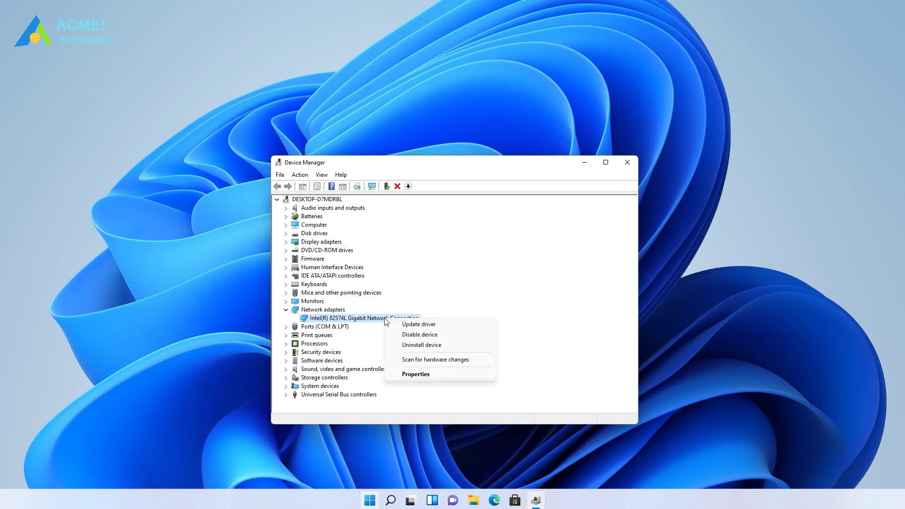
{"action": "left_click", "coordinate": [400, 334]}
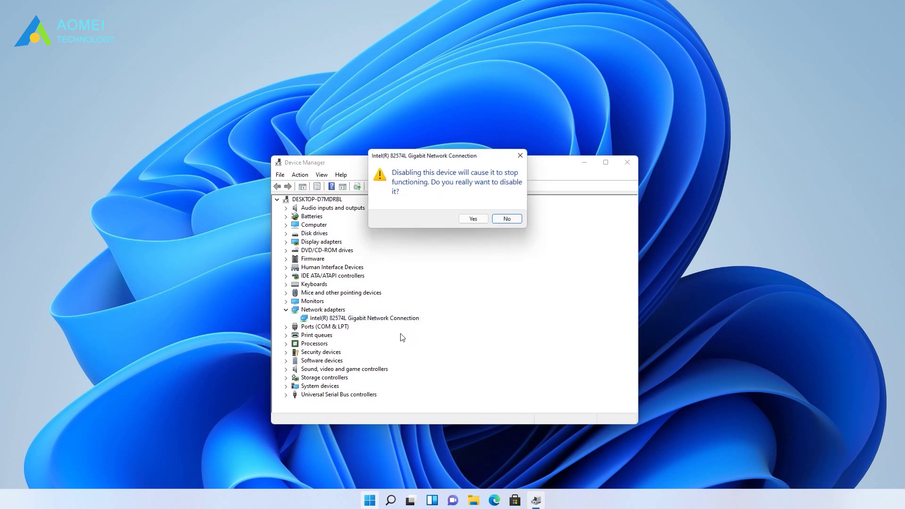
{"action": "left_click", "coordinate": [475, 221]}
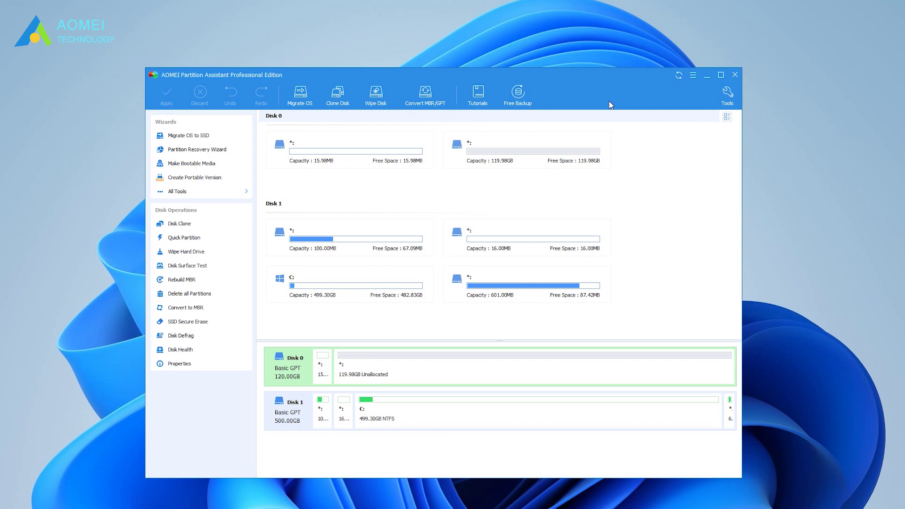
- Start Migrate OS to SSD with Disk 0's unallocated space as destination, deleting its partitions
{"action": "left_click", "coordinate": [221, 136]}
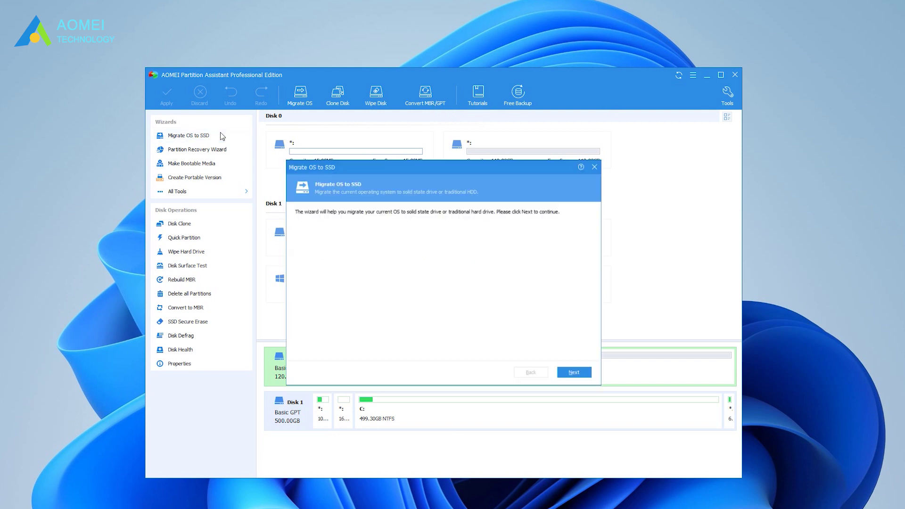
{"action": "left_click", "coordinate": [578, 377]}
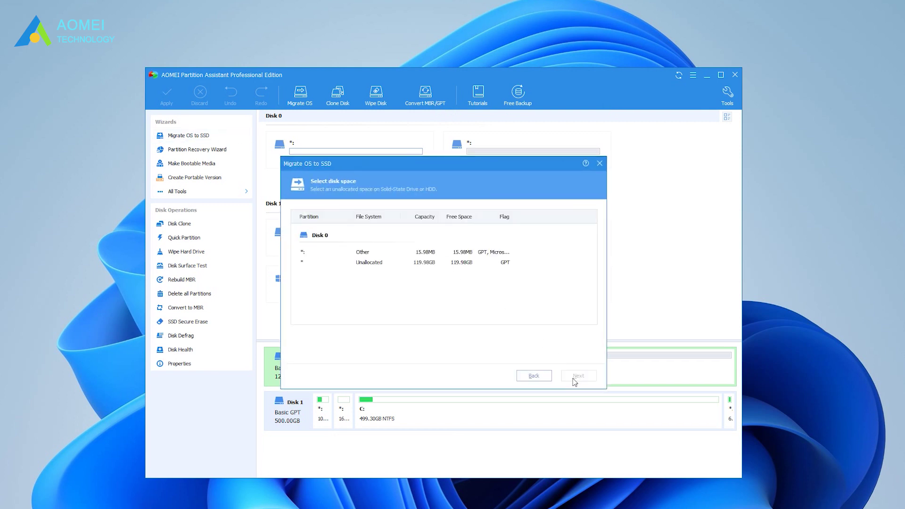
{"action": "left_click", "coordinate": [415, 265]}
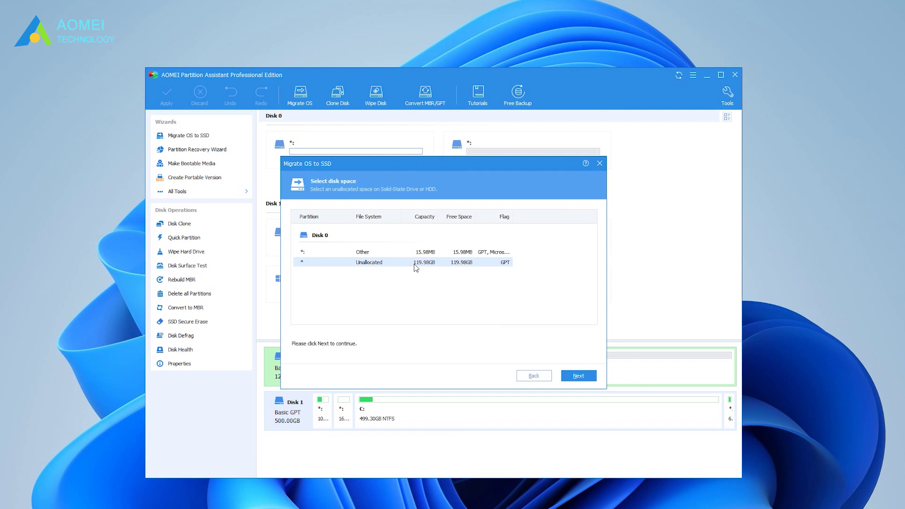
{"action": "left_click", "coordinate": [408, 253]}
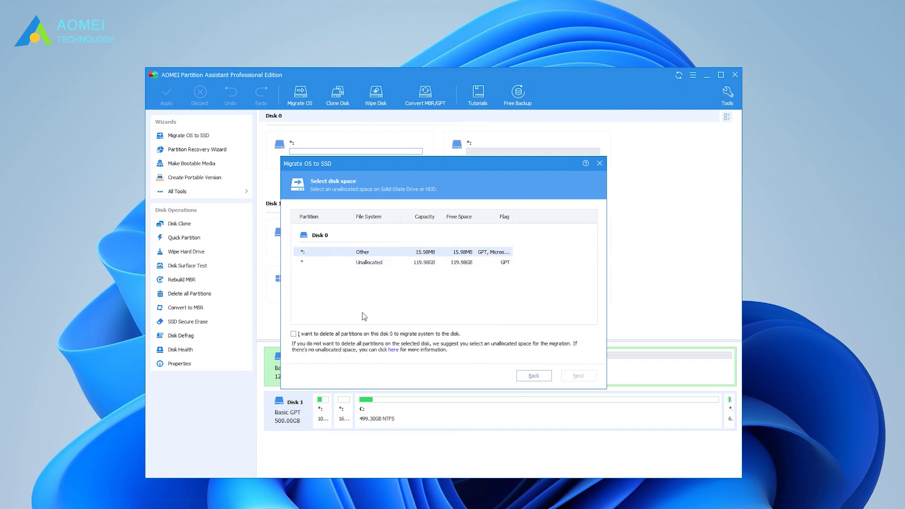
{"action": "left_click", "coordinate": [319, 334]}
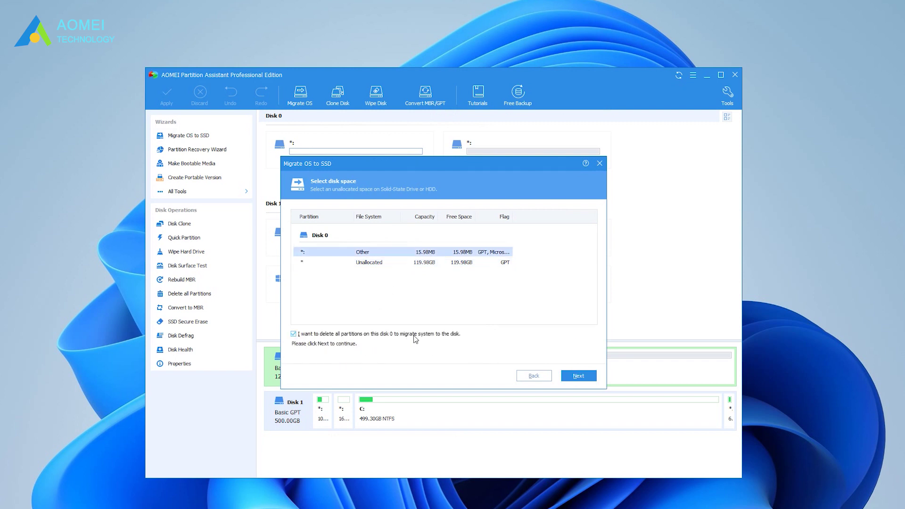
{"action": "left_click", "coordinate": [435, 262]}
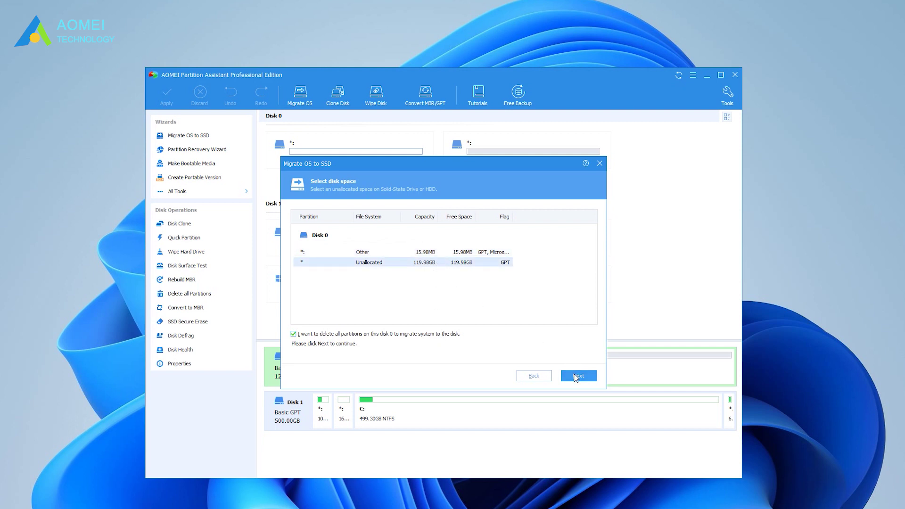
{"action": "left_click", "coordinate": [577, 377]}
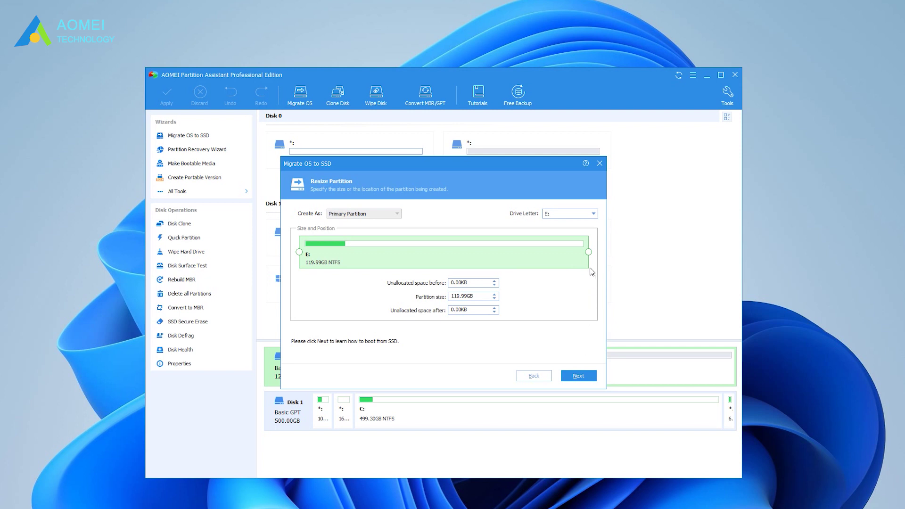
- Size the new E: System partition to 119.99GB and finish the migration wizard
{"action": "left_click_drag", "start_coordinate": [589, 251], "coordinate": [607, 266]}
{"action": "left_click", "coordinate": [579, 376]}
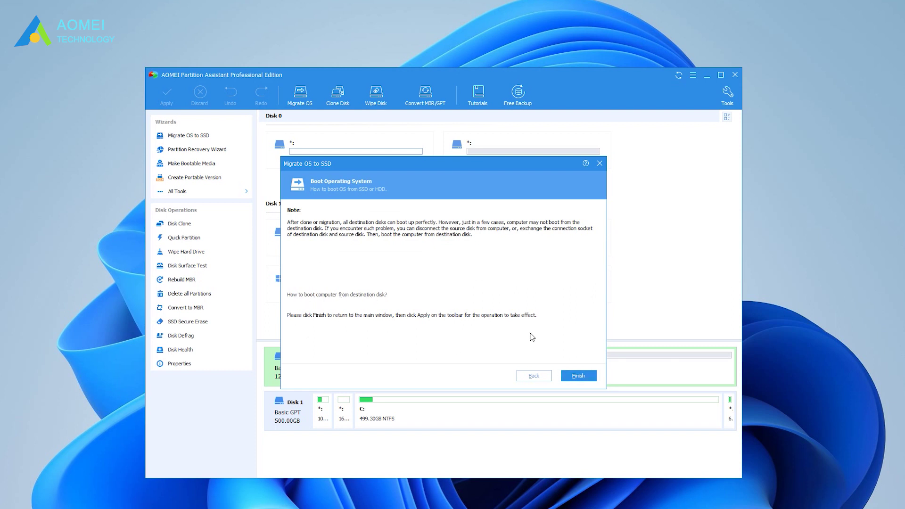
{"action": "left_click", "coordinate": [579, 377]}
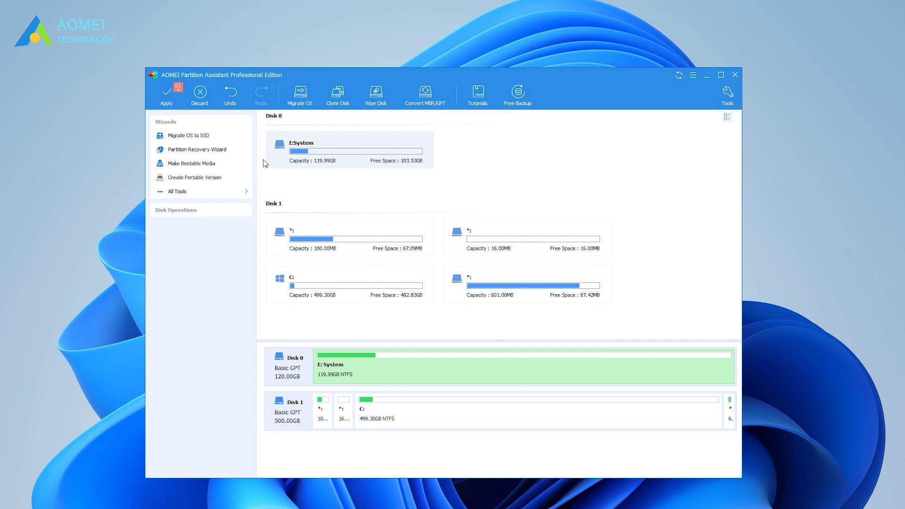
- Apply the queued OS migration, restarting into Windows PE mode
{"action": "left_click", "coordinate": [170, 99]}
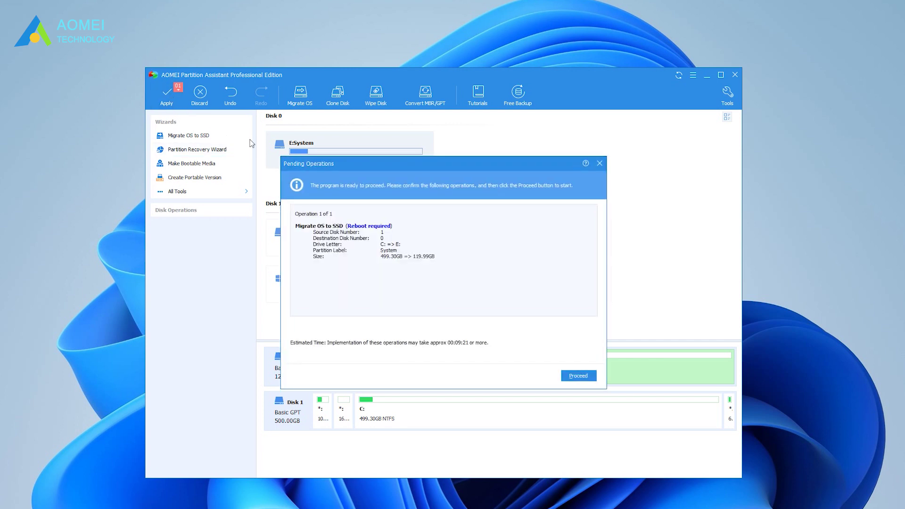
{"action": "left_click", "coordinate": [594, 375]}
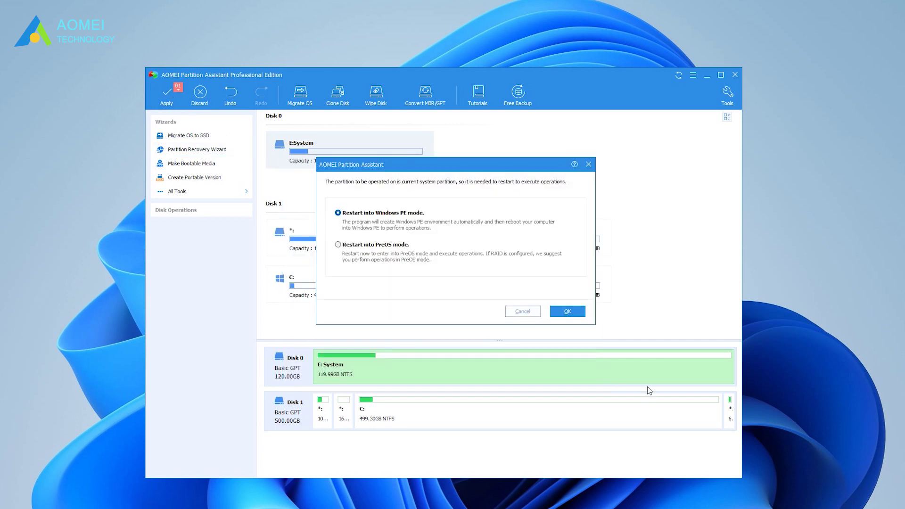
{"action": "left_click", "coordinate": [564, 312]}
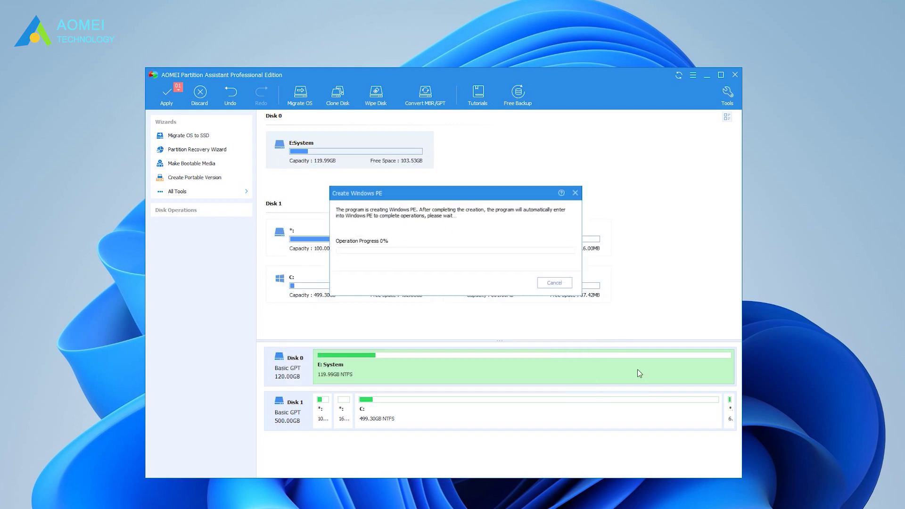